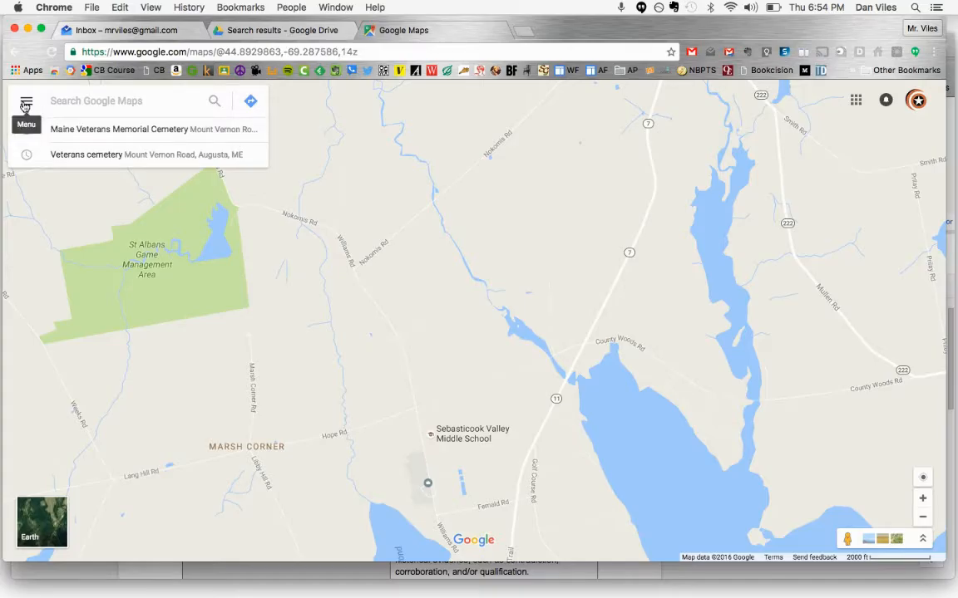
Step: Create a new custom map from the maps collection in Your places
left_click(25, 106)
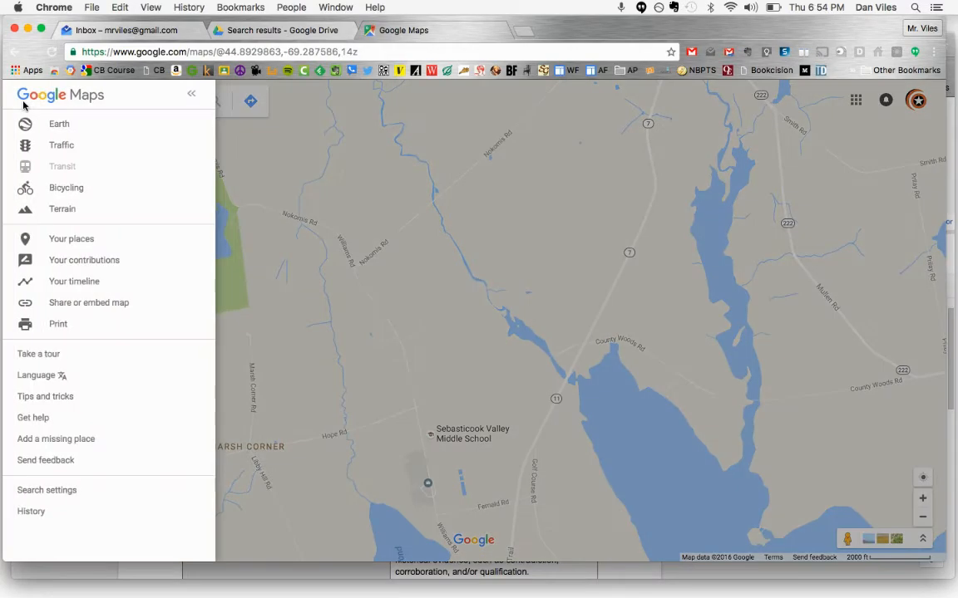
left_click(69, 244)
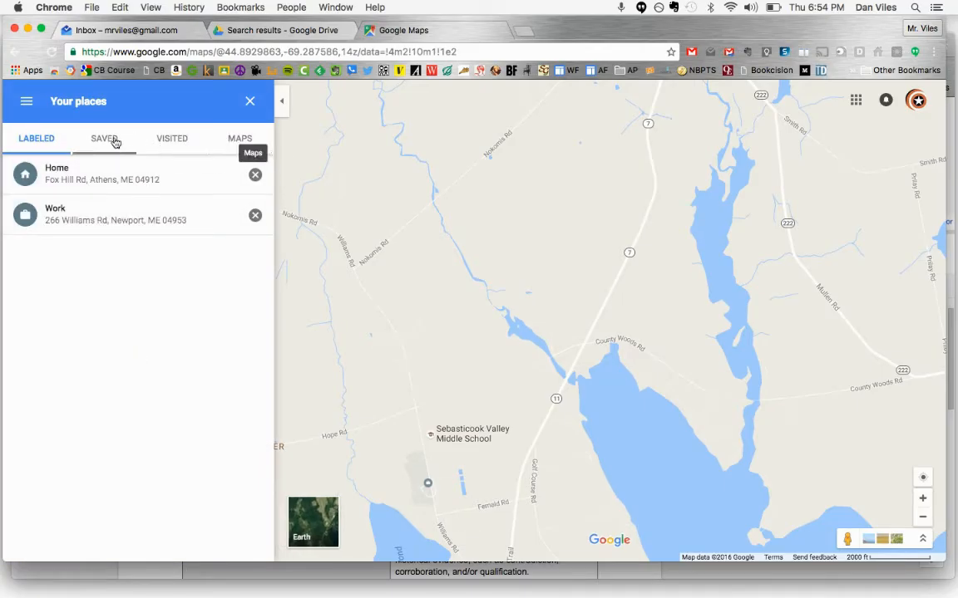
left_click(240, 146)
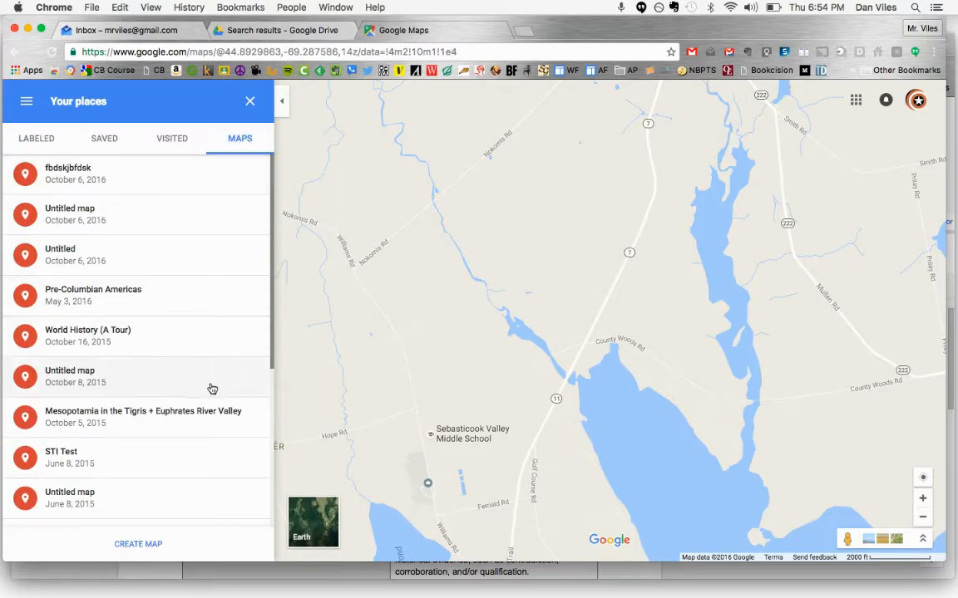
left_click(138, 545)
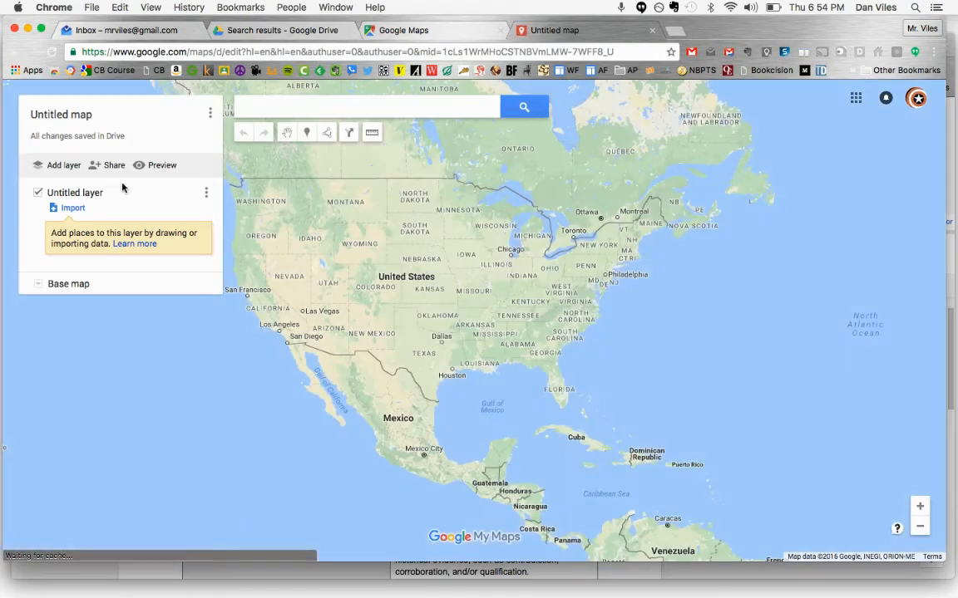
Step: Title the new map "Religion Map" and save the title
left_click(59, 115)
type("R")
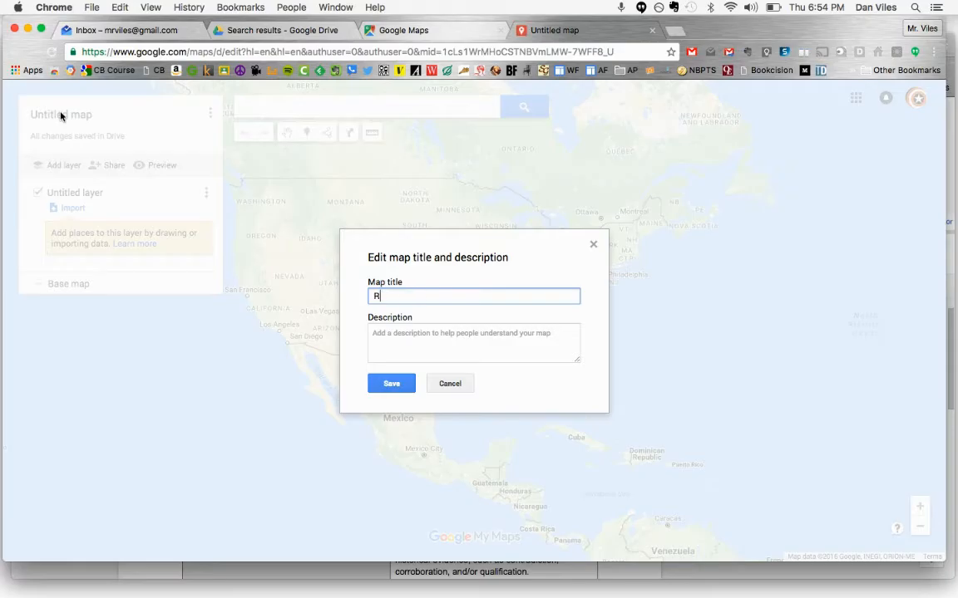
type("eligion Map")
left_click(387, 386)
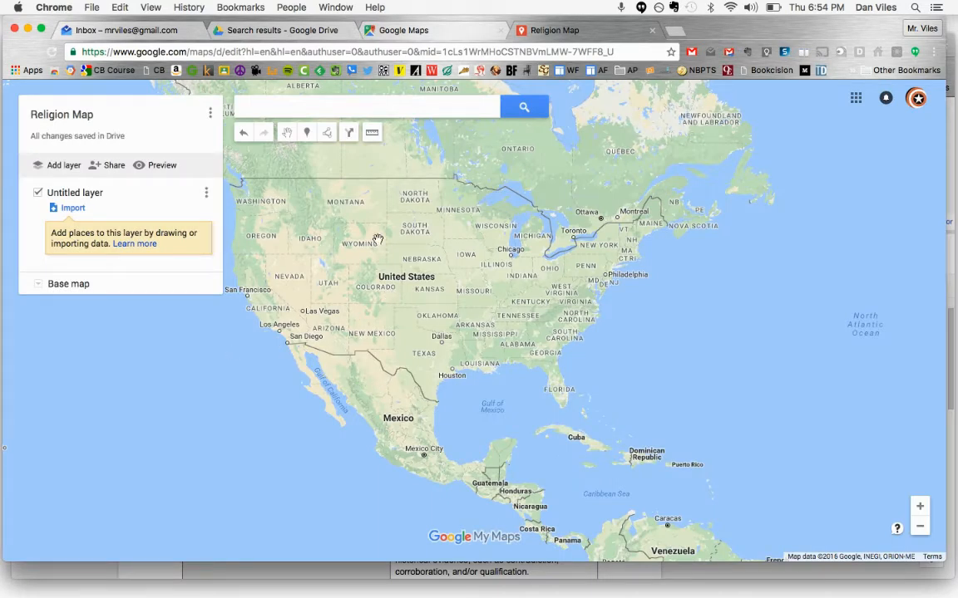
Step: Search the map for Brazil and switch the base map to satellite imagery
left_click(303, 111)
type("brazil")
key("Down")
key("Return")
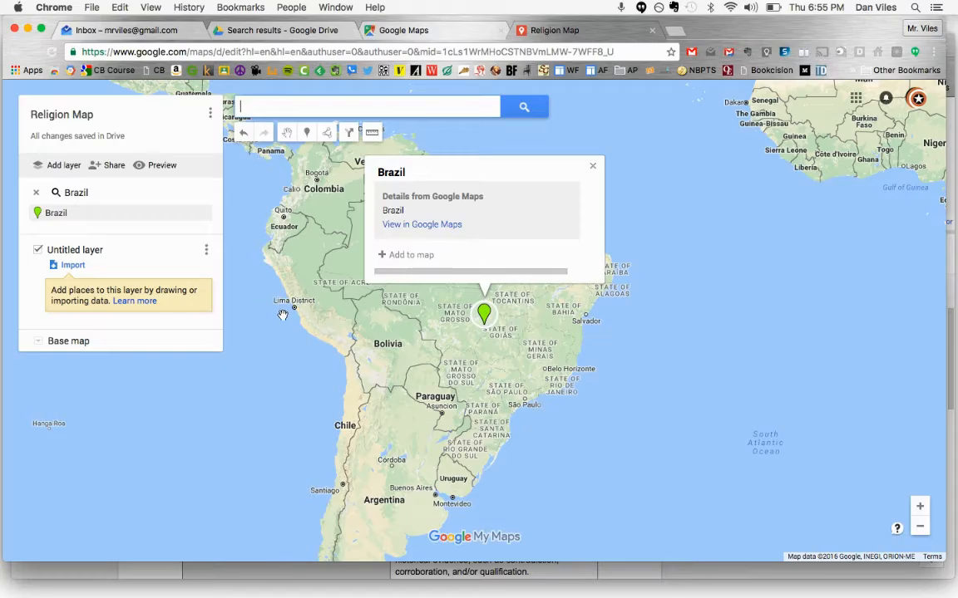
left_click(38, 344)
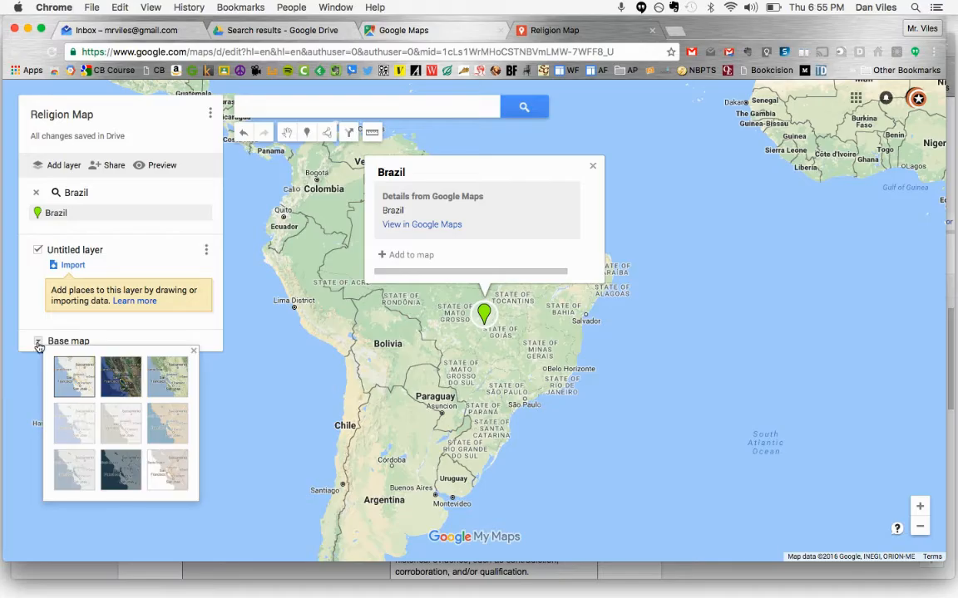
left_click(117, 378)
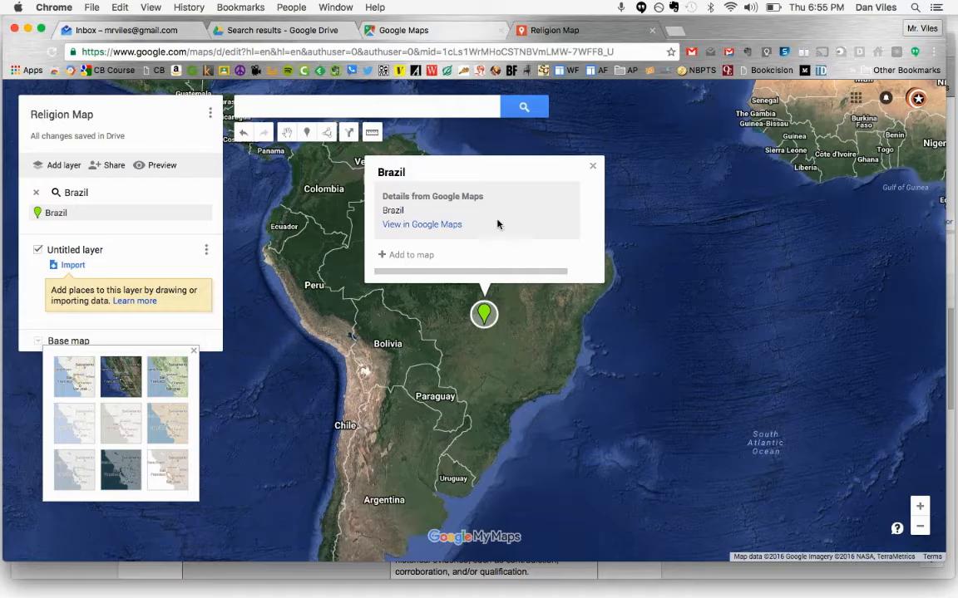
Step: Place a marker on Brazil's northeastern coast and title it "Statue of Mary"
left_click(309, 133)
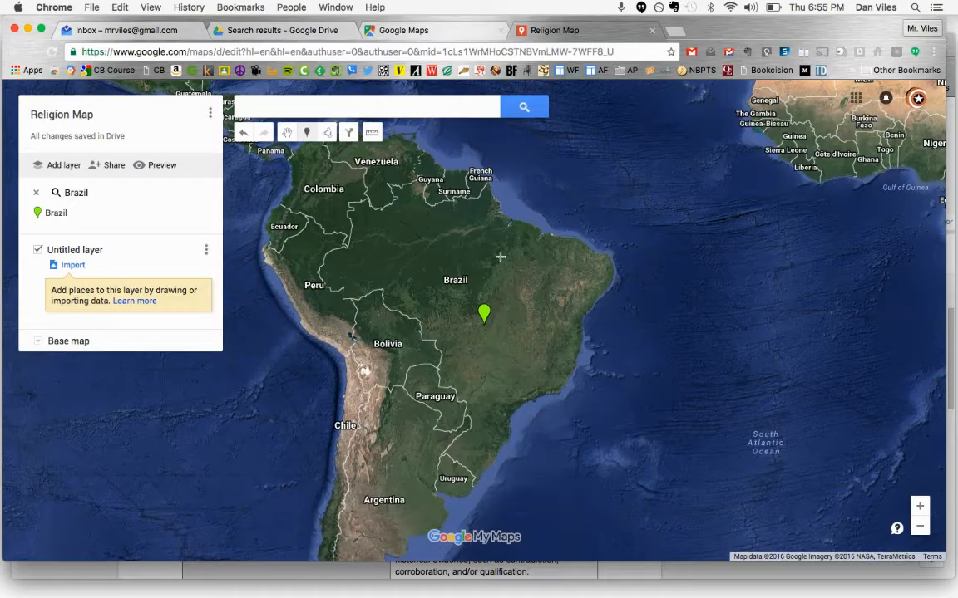
left_click(602, 274)
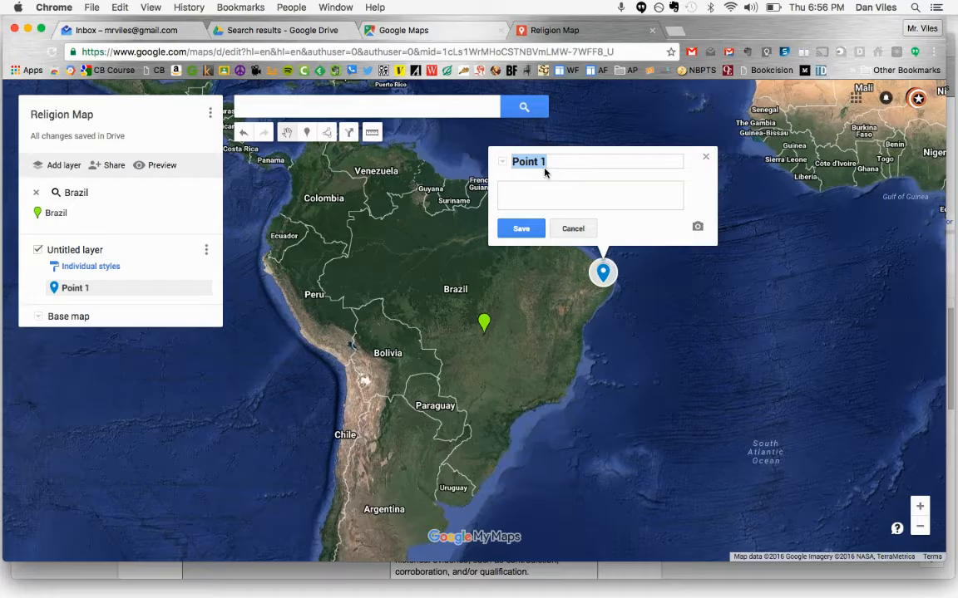
type("Statue of Mary")
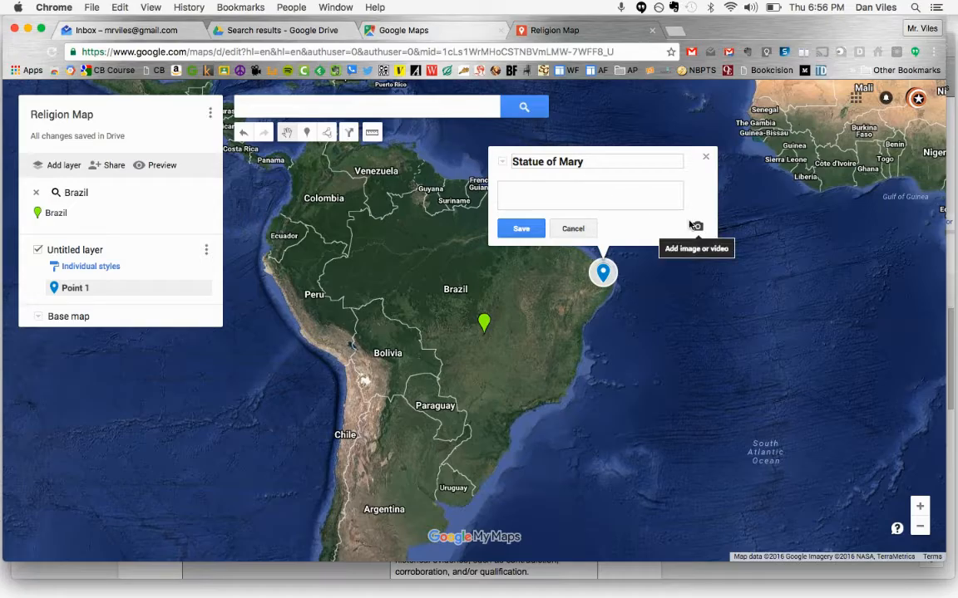
Step: Find images for "statue of mary" with Google Image Search and attach the white statue in a stone niche to the marker
left_click(699, 228)
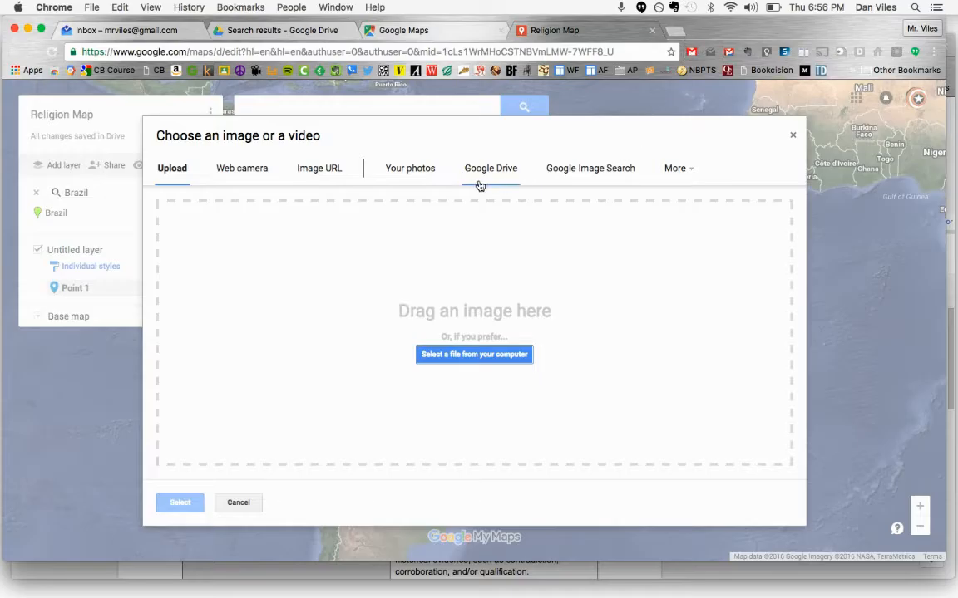
left_click(601, 172)
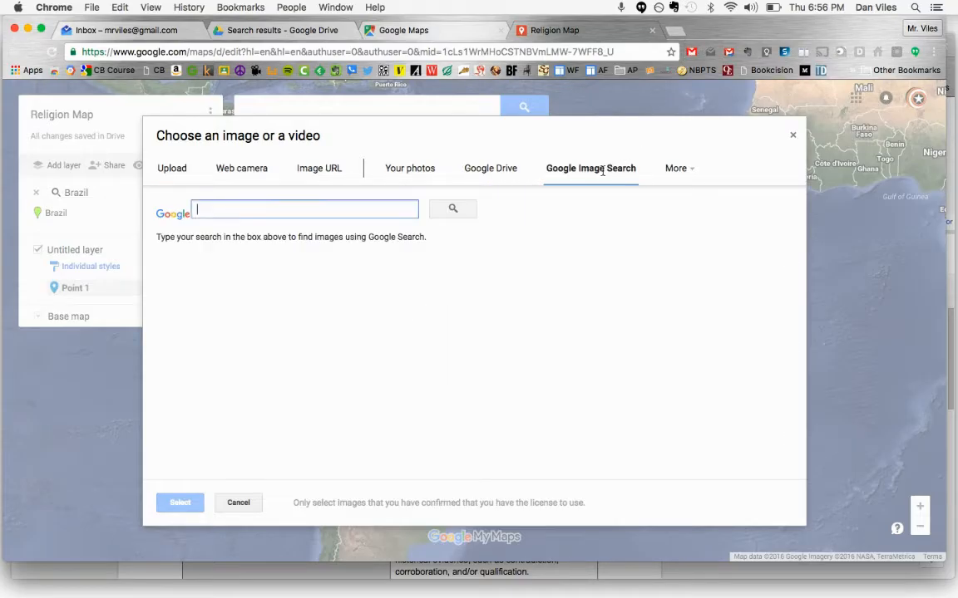
type("s")
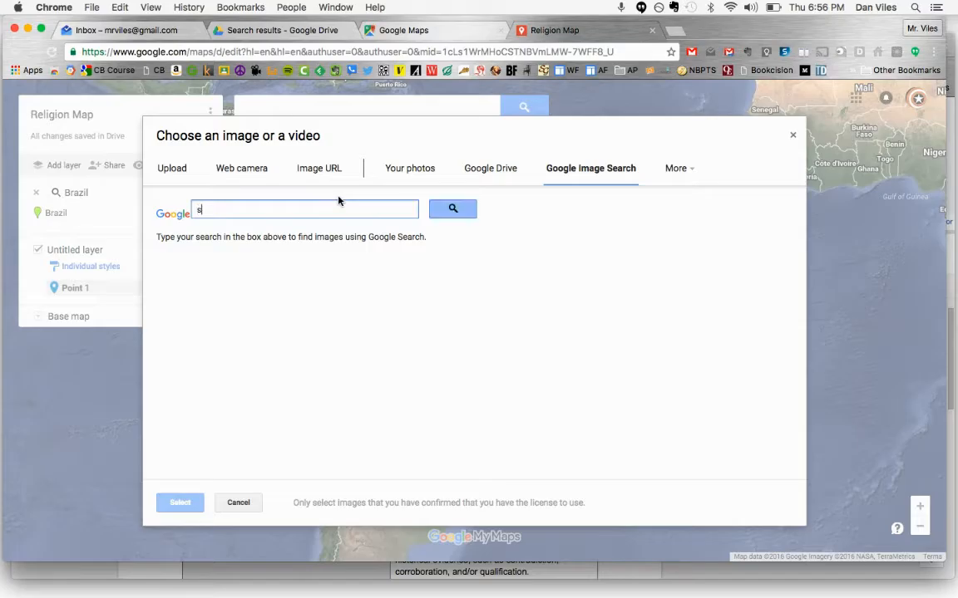
type("tatue of mary")
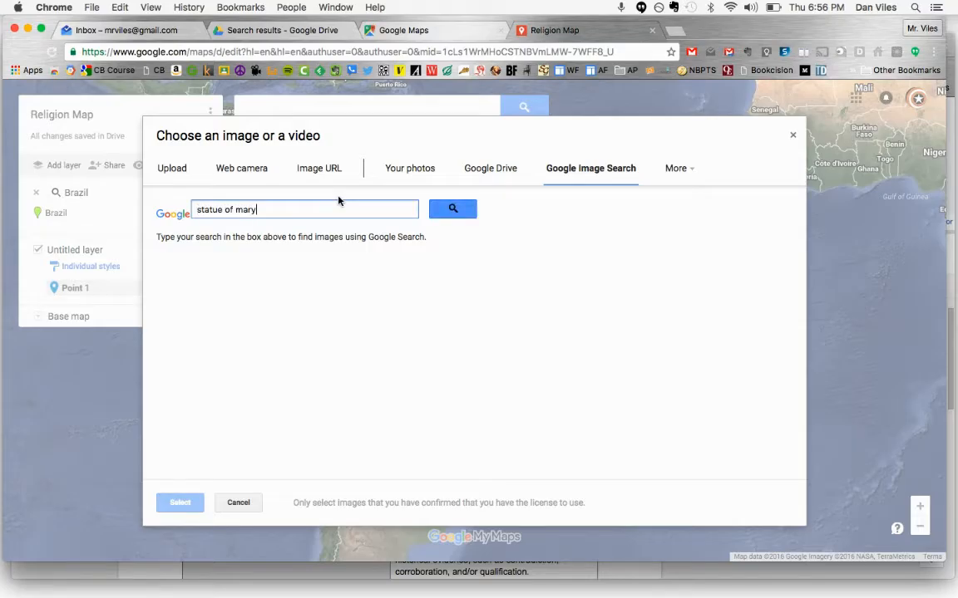
key("Return")
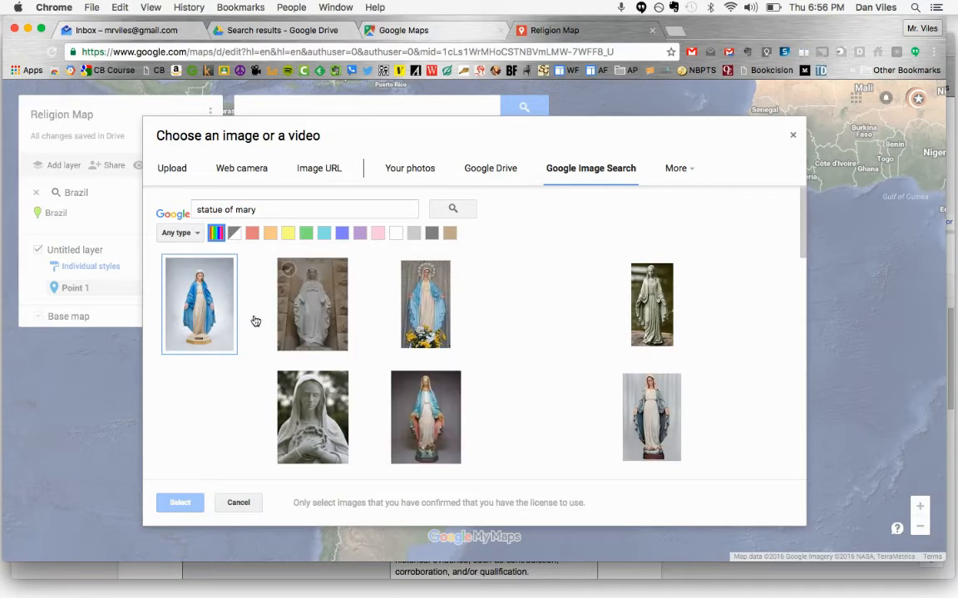
left_click(319, 317)
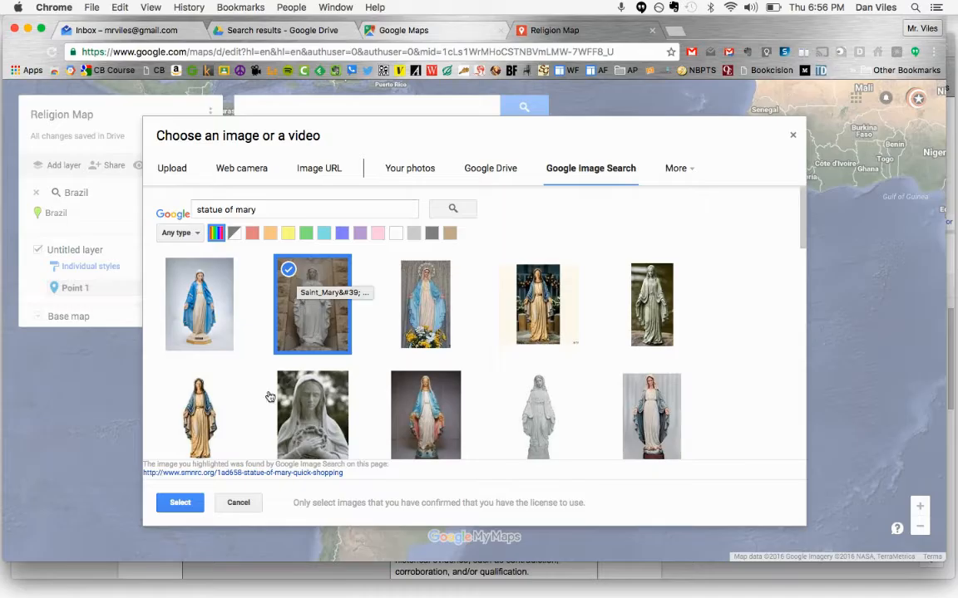
left_click(179, 503)
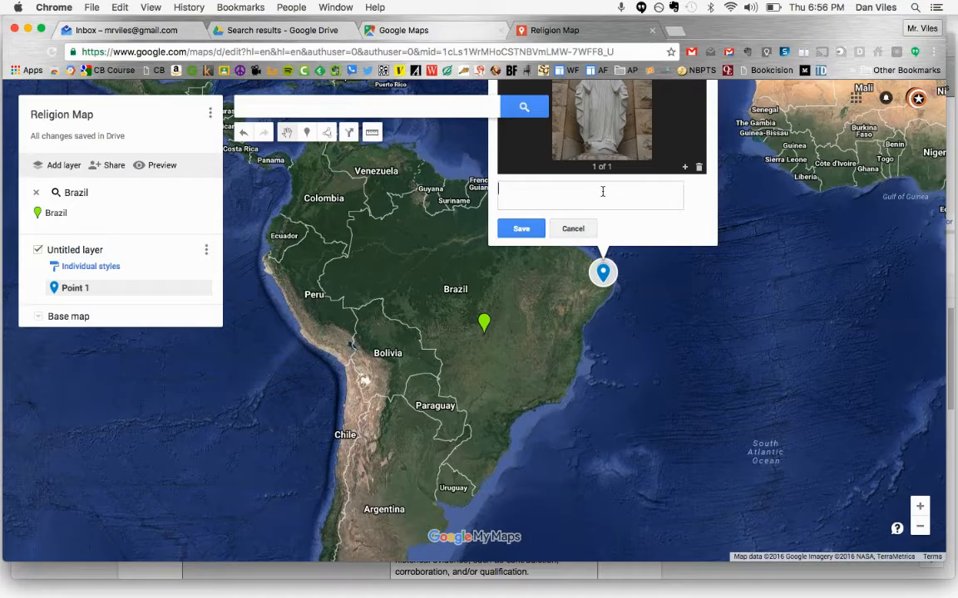
Step: Enter "Type here--" as the description of the Statue of Mary marker and save it
type("Type her")
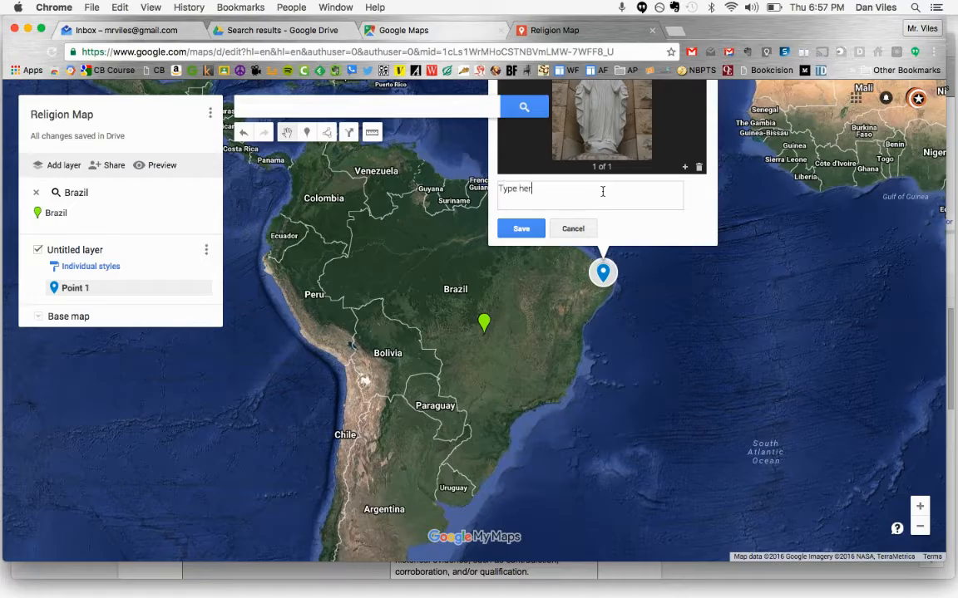
type("e-")
left_click_drag(740, 233, 736, 335)
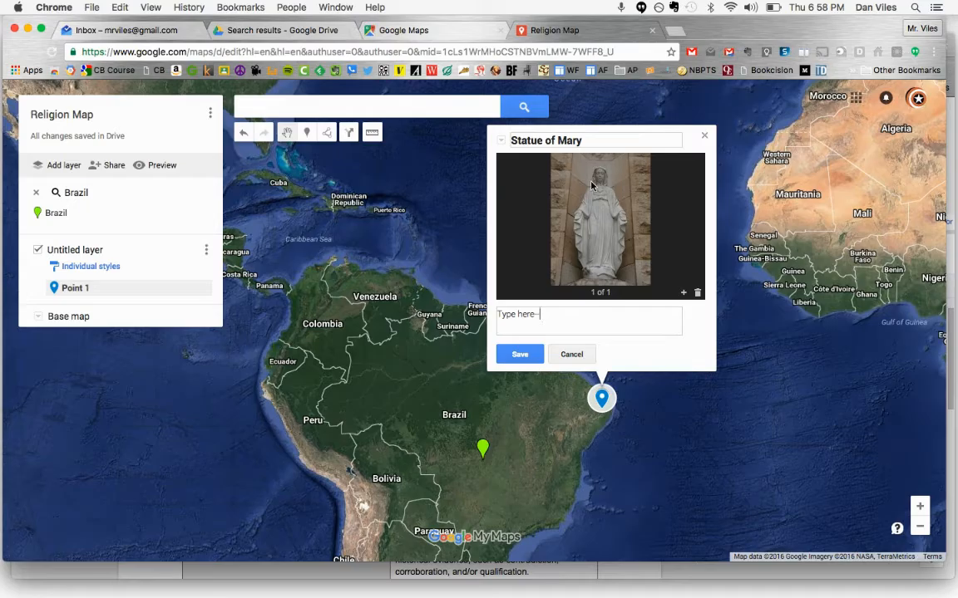
left_click(520, 355)
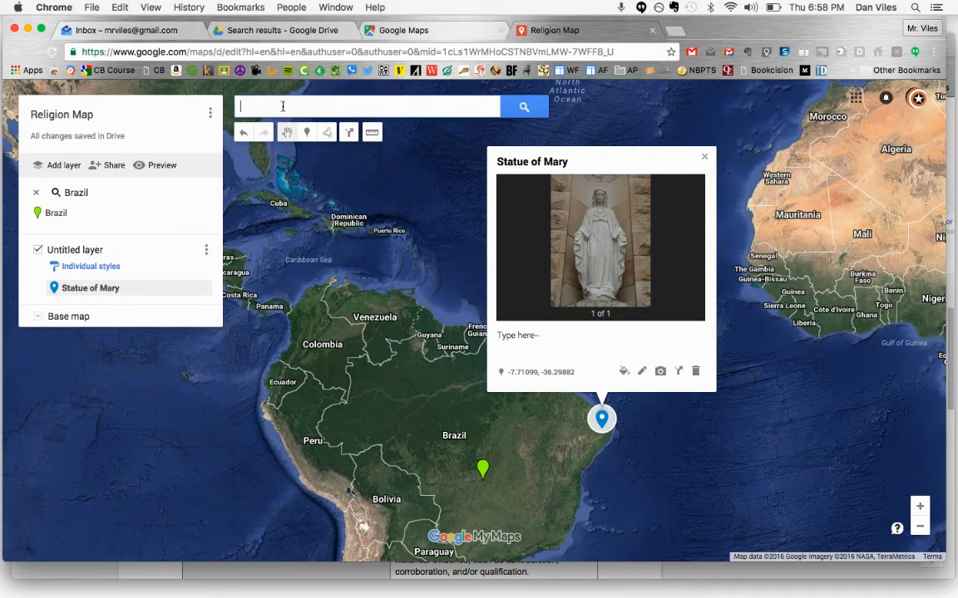
Step: Search the map for Africa and place a new marker in northeastern Africa, near the southern Red Sea
type("africa")
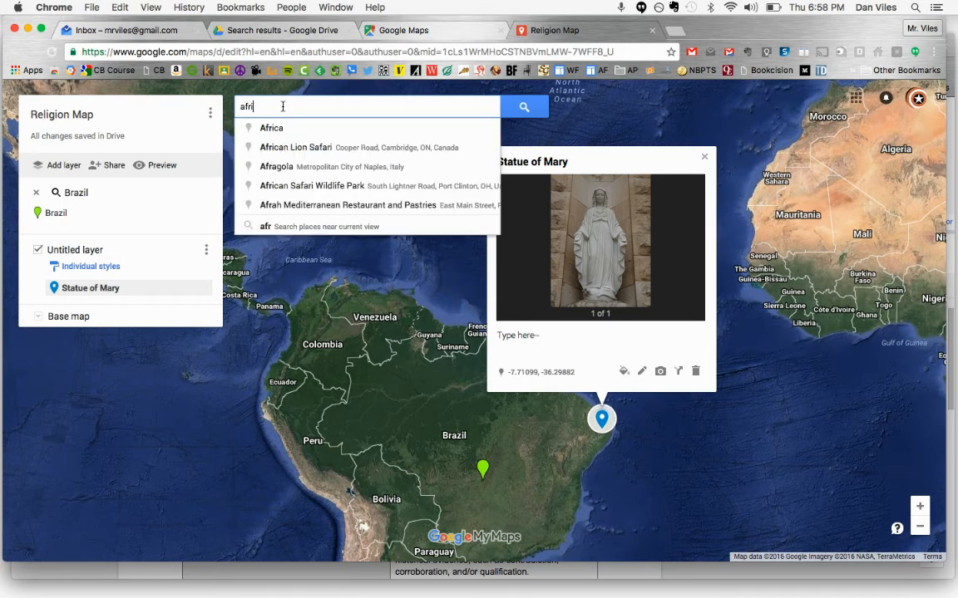
key("Return")
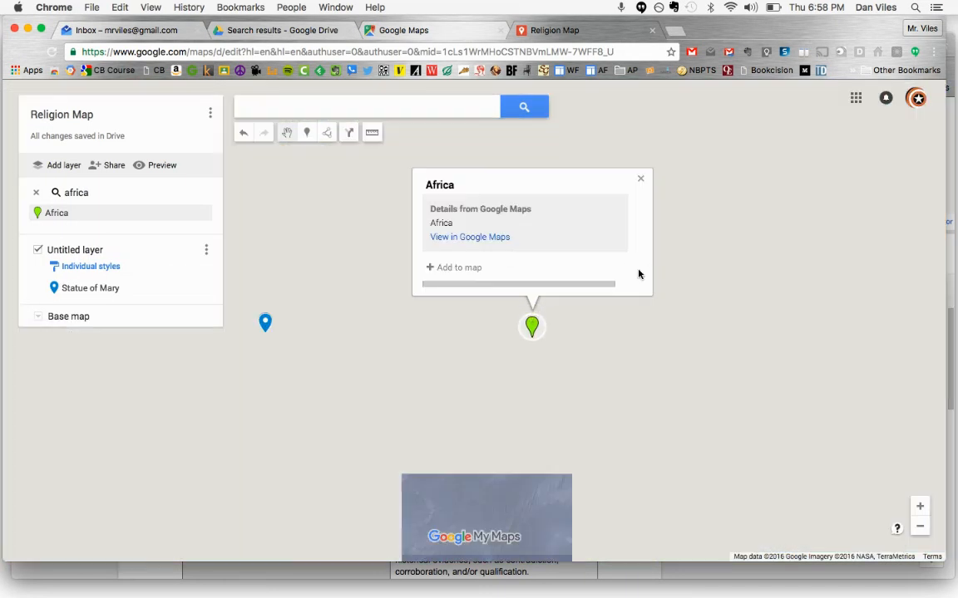
left_click(640, 178)
left_click(305, 133)
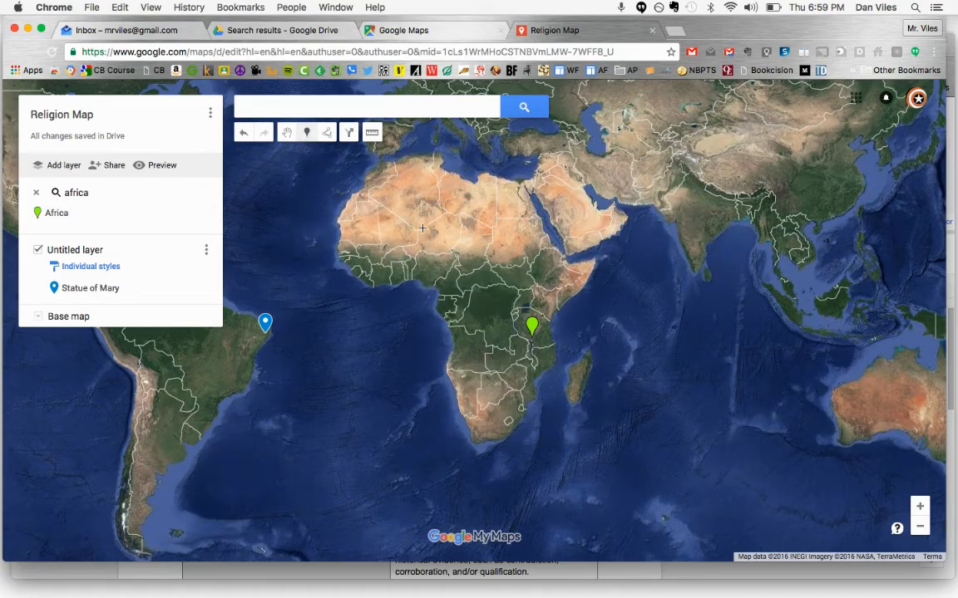
left_click(553, 265)
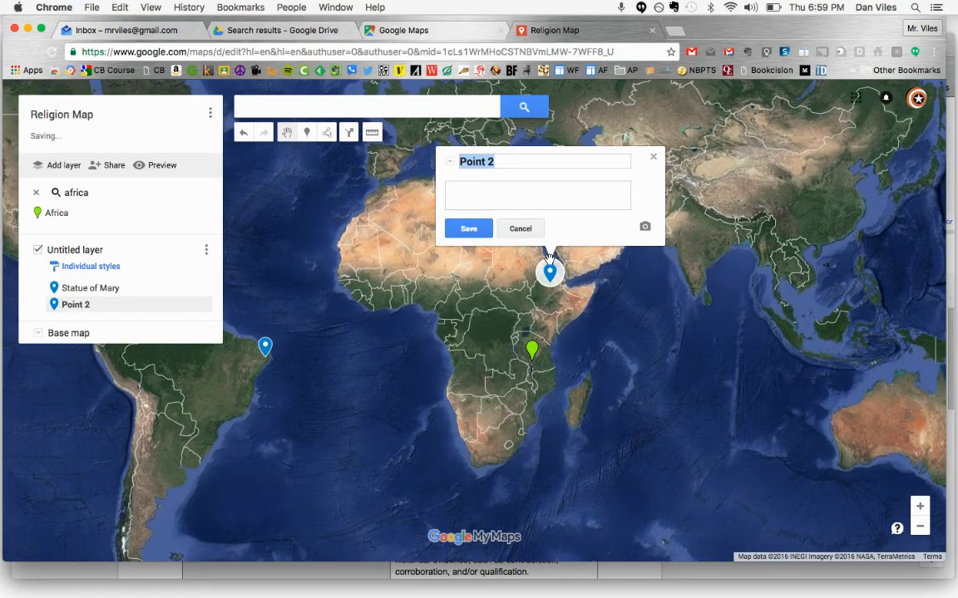